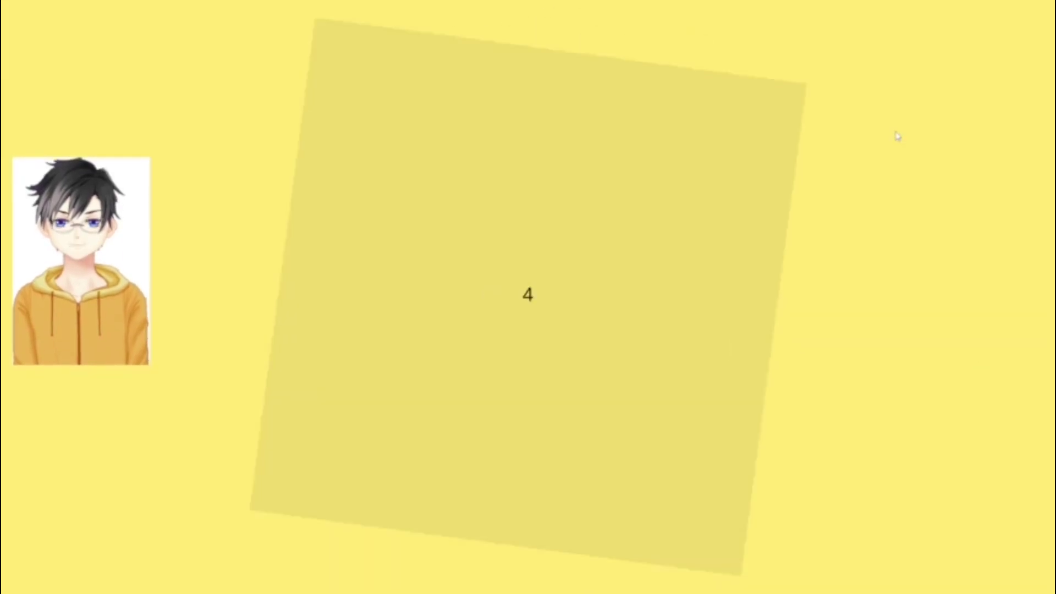
click(247, 149)
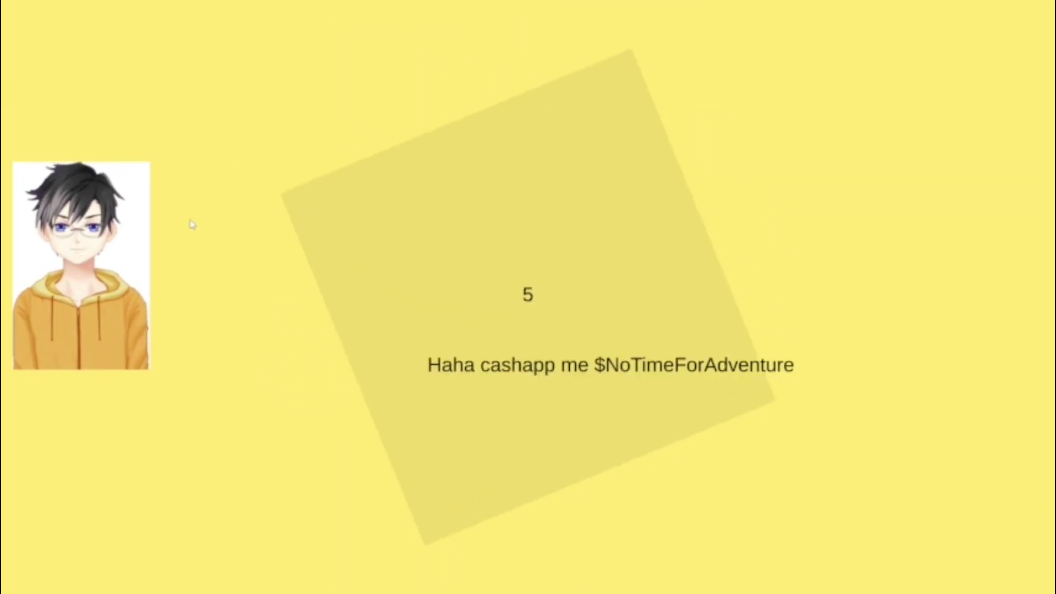